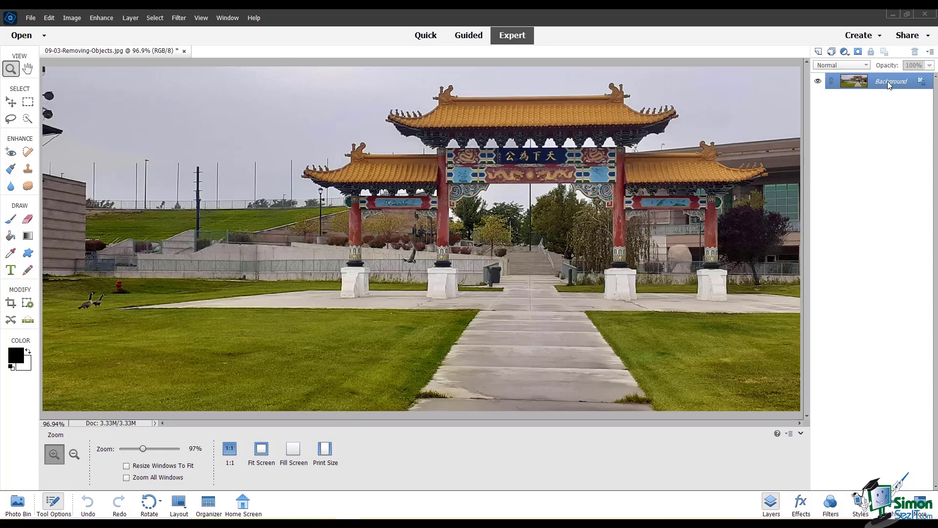
Duplicate Background as a Background copy layer and zoom to 200% on the walkway's grass tufts.
right_click(887, 81)
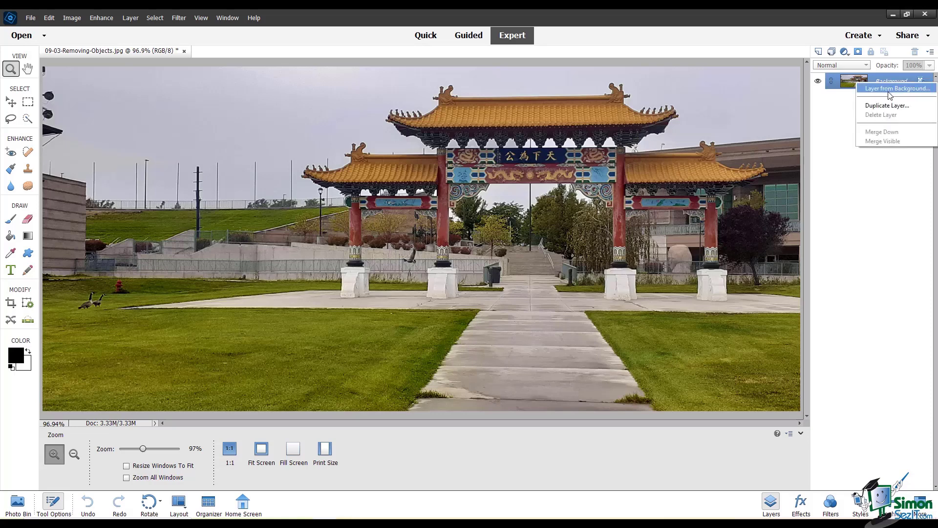
click(891, 107)
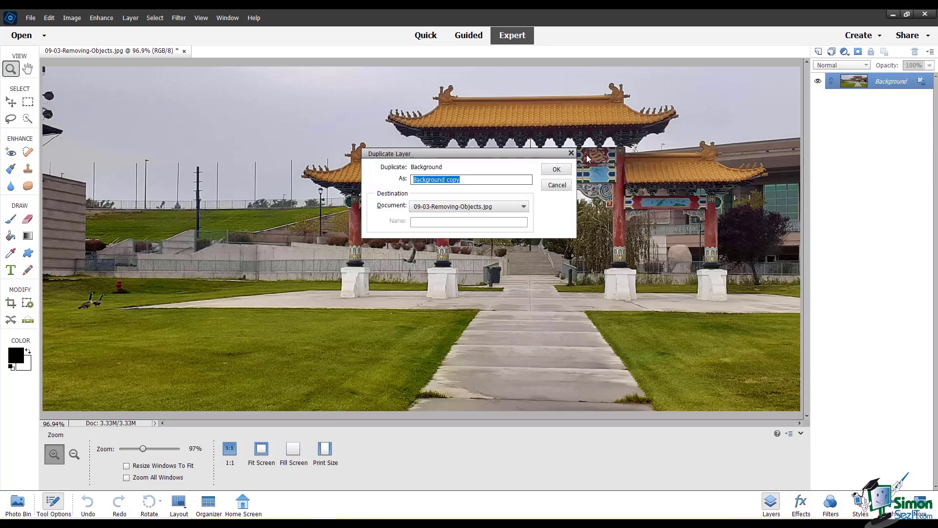
click(564, 171)
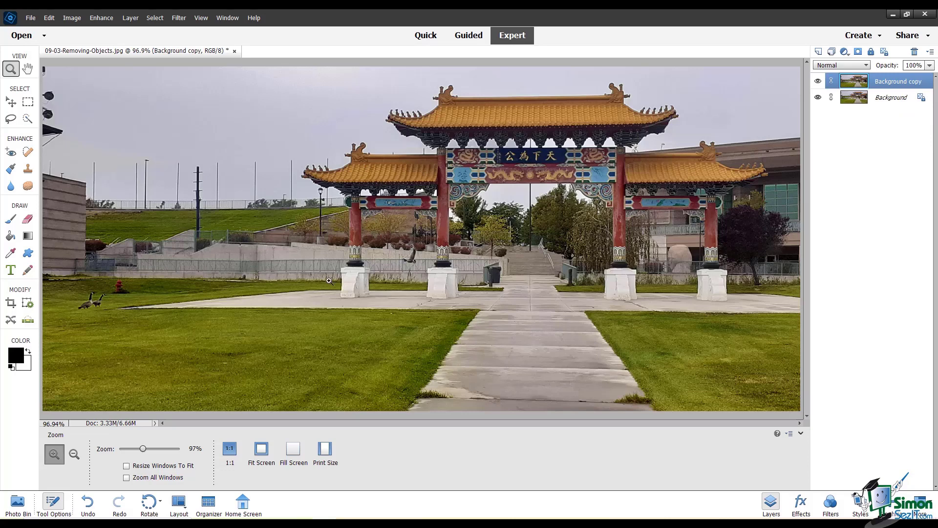
drag(244, 229, 685, 434)
click(684, 379)
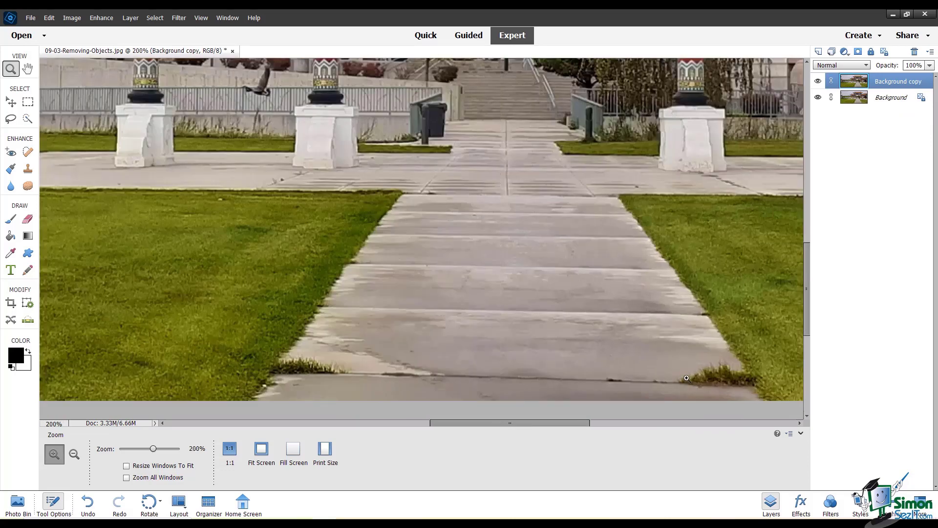
Select the Spot Healing Brush with the 21 px brush preset.
click(28, 154)
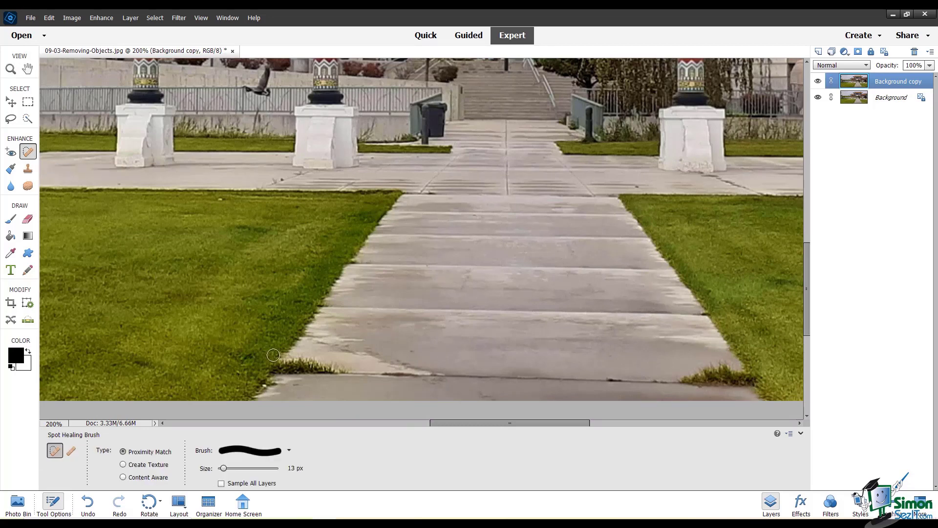
click(287, 450)
drag(309, 357, 309, 368)
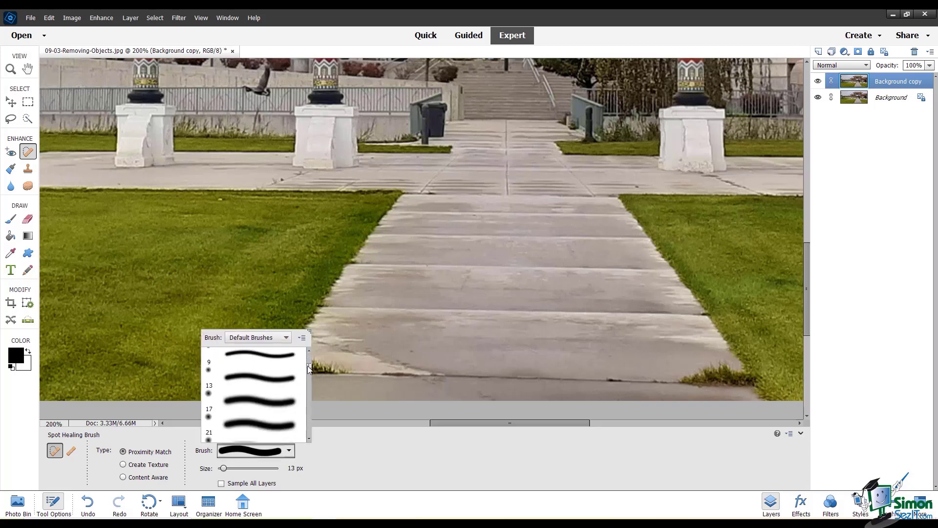
click(263, 431)
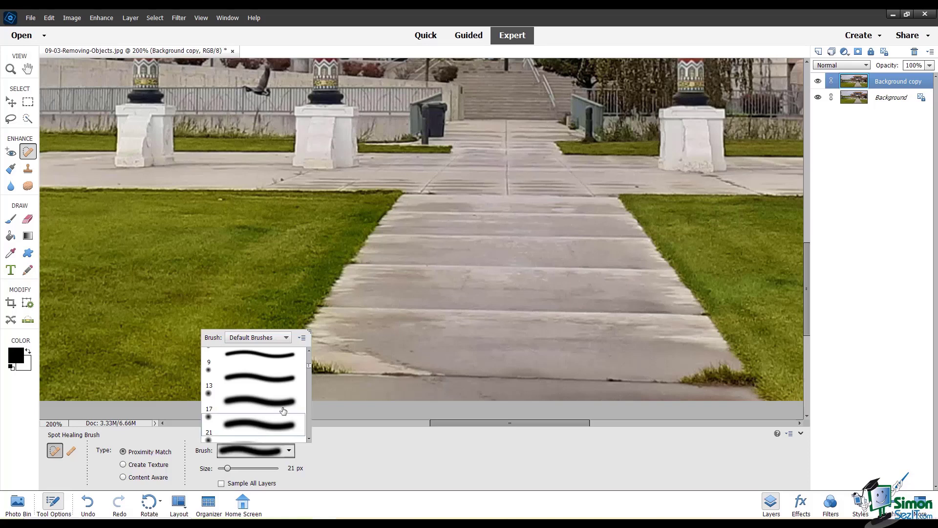
click(330, 355)
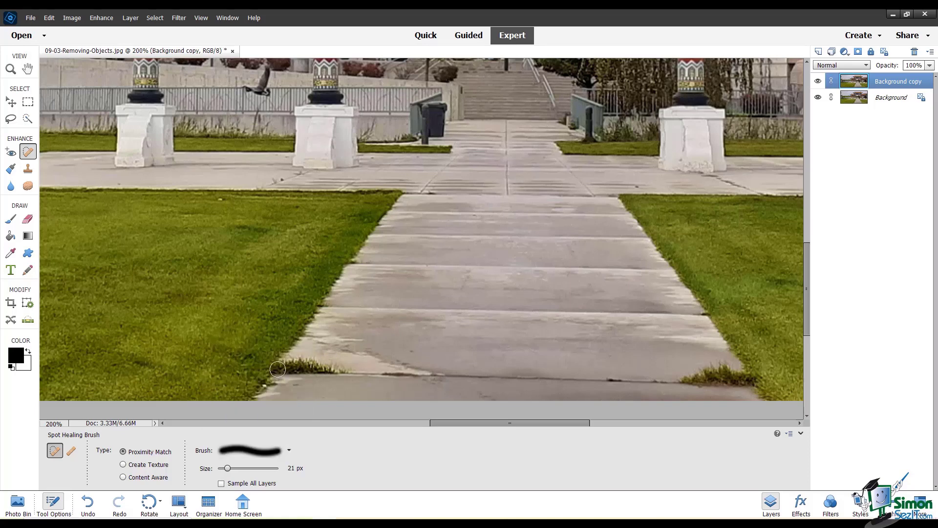
Heal the left and right grass tufts, then undo both healing strokes.
drag(277, 369, 352, 370)
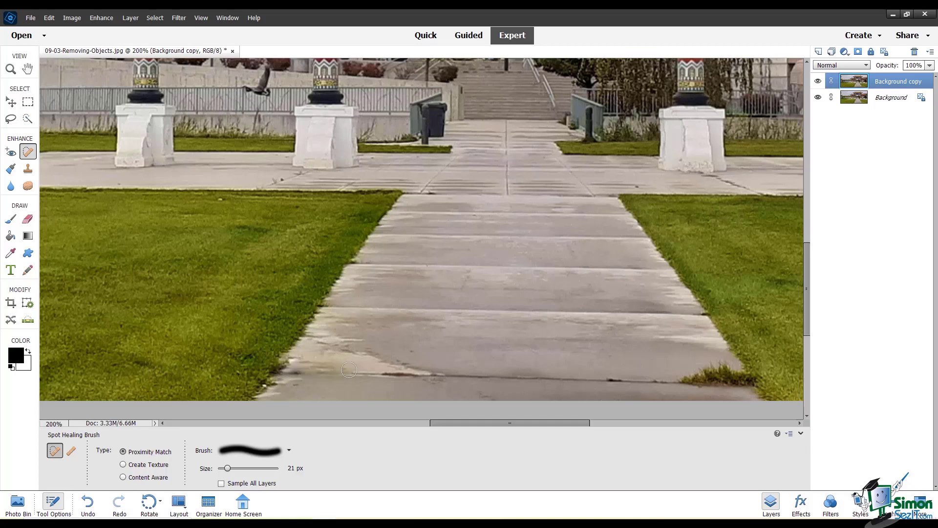
mouse_move(689, 381)
mouse_down()
mouse_move(729, 368)
mouse_move(716, 378)
mouse_move(747, 386)
mouse_move(742, 374)
mouse_up()
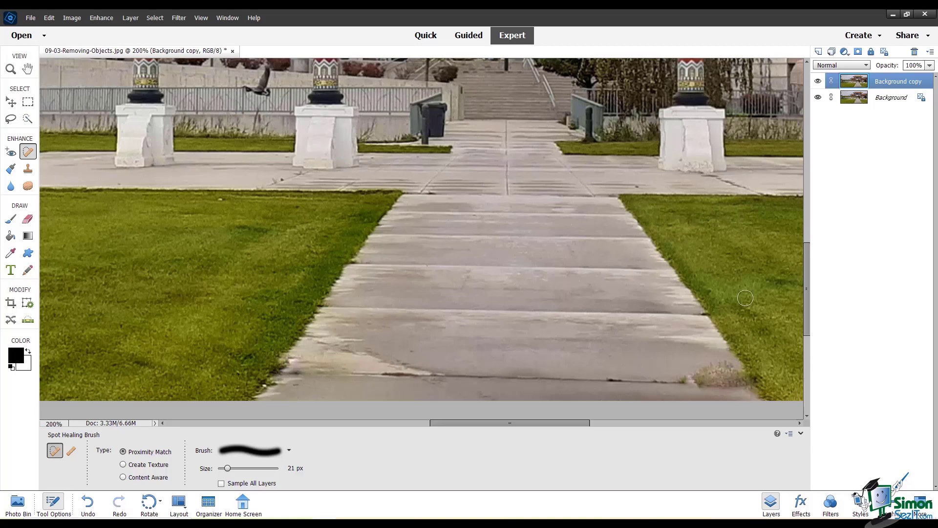
key(ctrl+z)
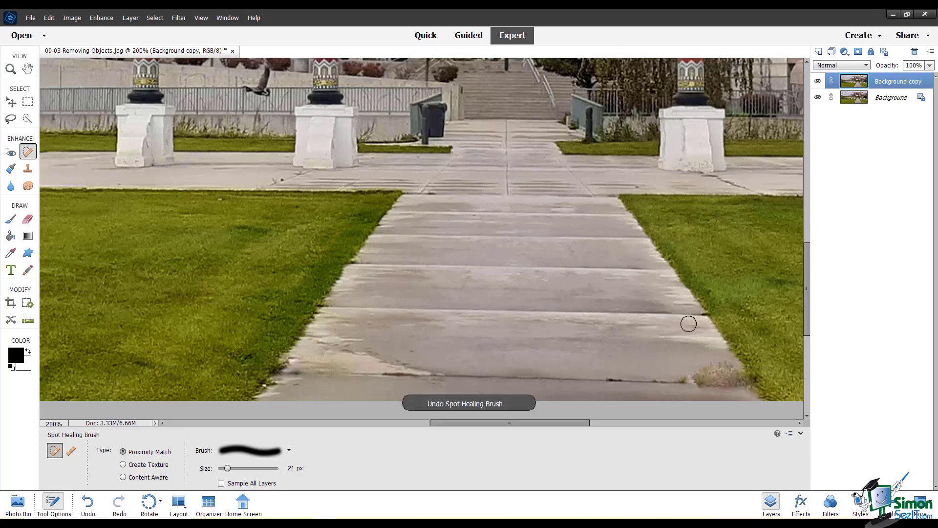
key(ctrl+z)
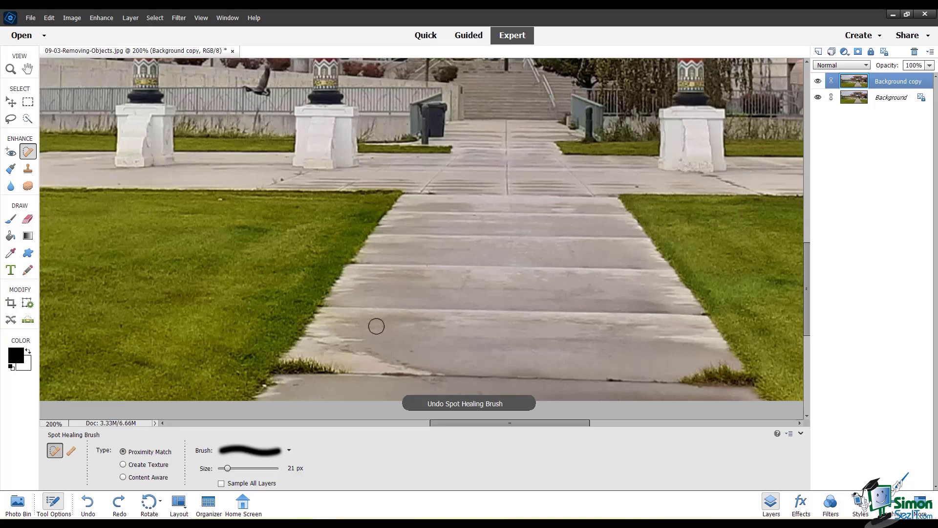
click(28, 169)
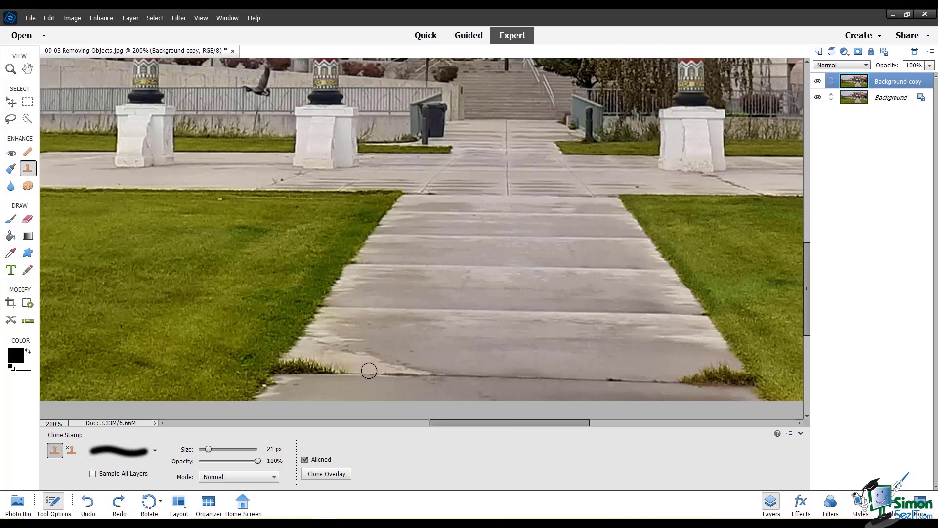
Clone clean concrete over the left grass tuft with a 30 px Clone Stamp.
key(bracketright)
key(bracketright)
alt+click(368, 373)
mouse_move(342, 372)
mouse_down()
mouse_move(300, 367)
mouse_move(324, 358)
mouse_move(280, 368)
mouse_move(305, 360)
mouse_move(293, 360)
mouse_move(331, 369)
mouse_move(287, 357)
mouse_move(257, 369)
mouse_up()
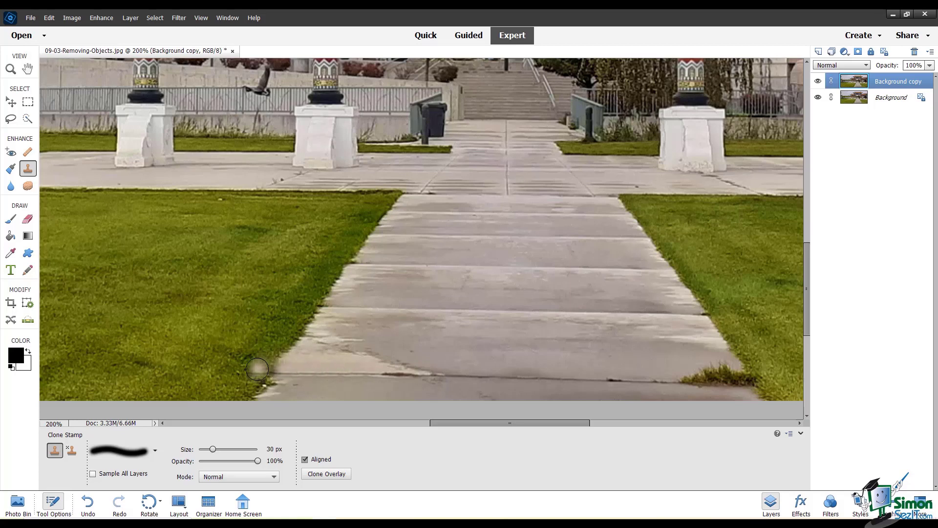
alt+click(290, 346)
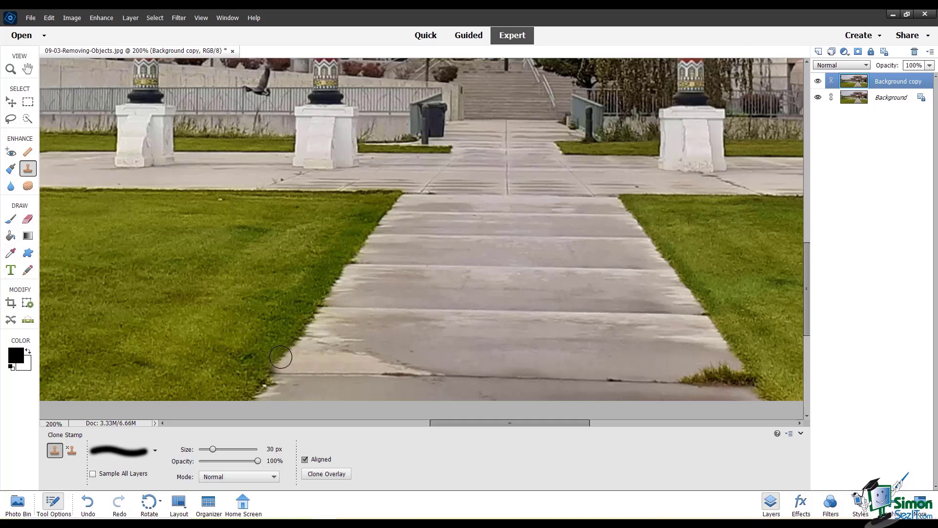
drag(279, 366, 271, 378)
Enlarge the Clone Stamp to 40 px and clone over the right tuft's left part.
key(bracketright)
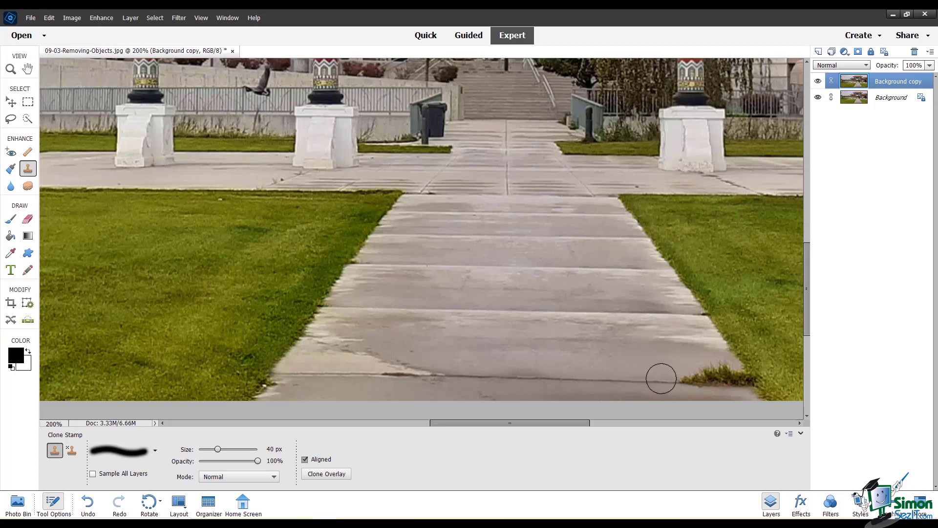
drag(674, 380, 721, 376)
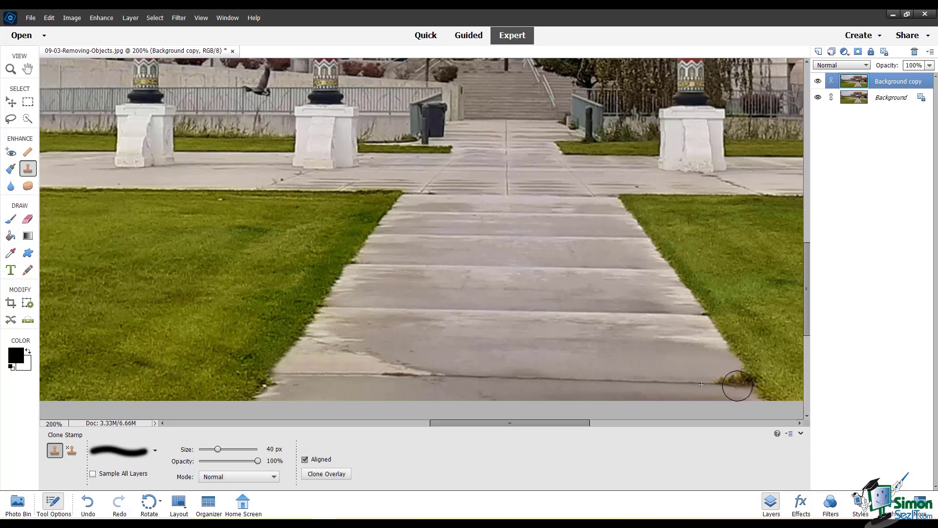
alt+click(684, 380)
Clone sidewalk over the right tuft, then touch up the seam with a 25 px brush.
drag(717, 381, 746, 381)
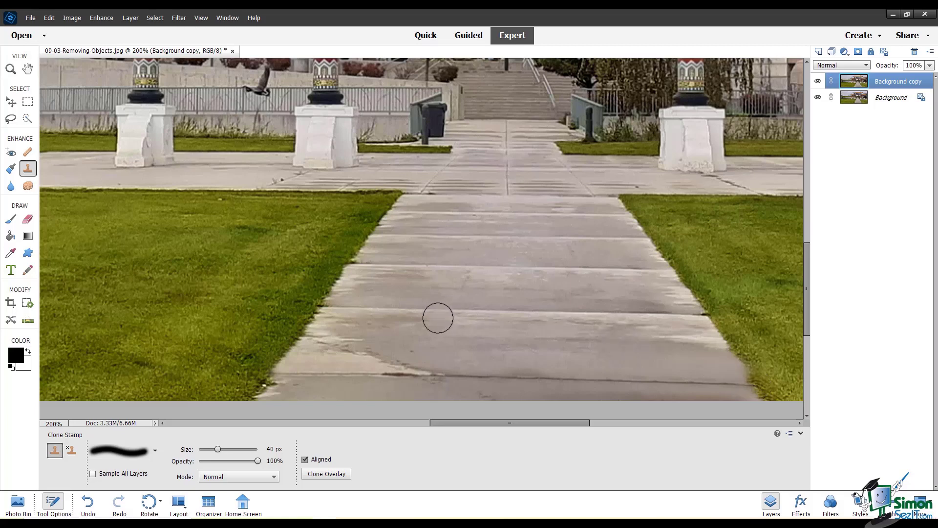
key(bracketleft)
key(bracketleft)
key(bracketleft)
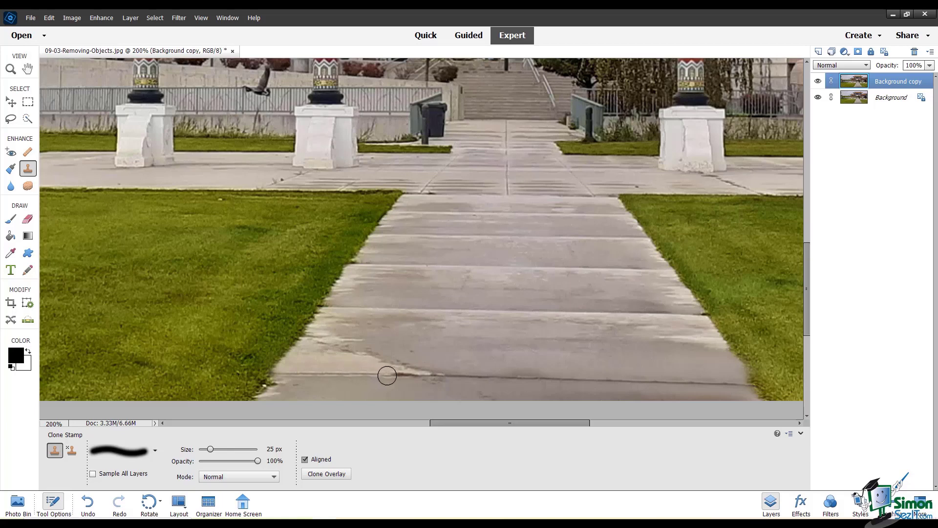
drag(389, 374, 440, 386)
click(430, 374)
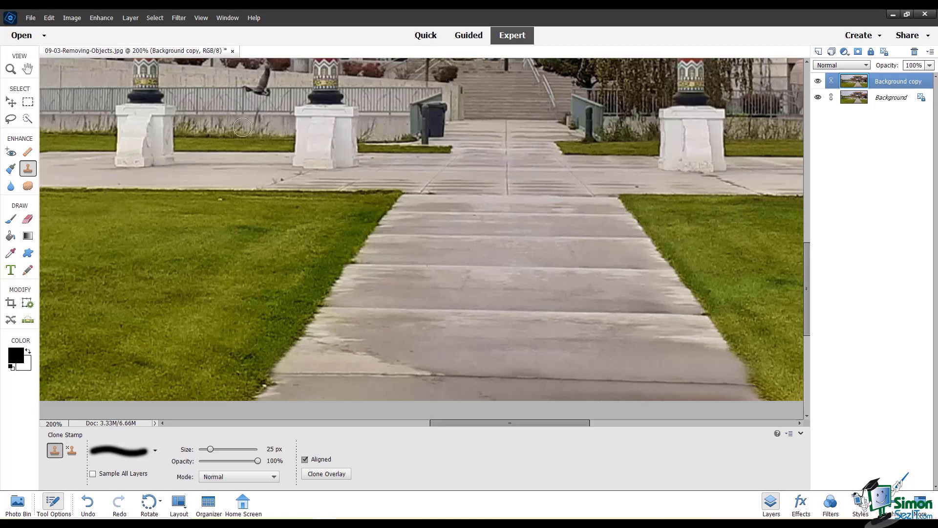
drag(452, 426, 295, 413)
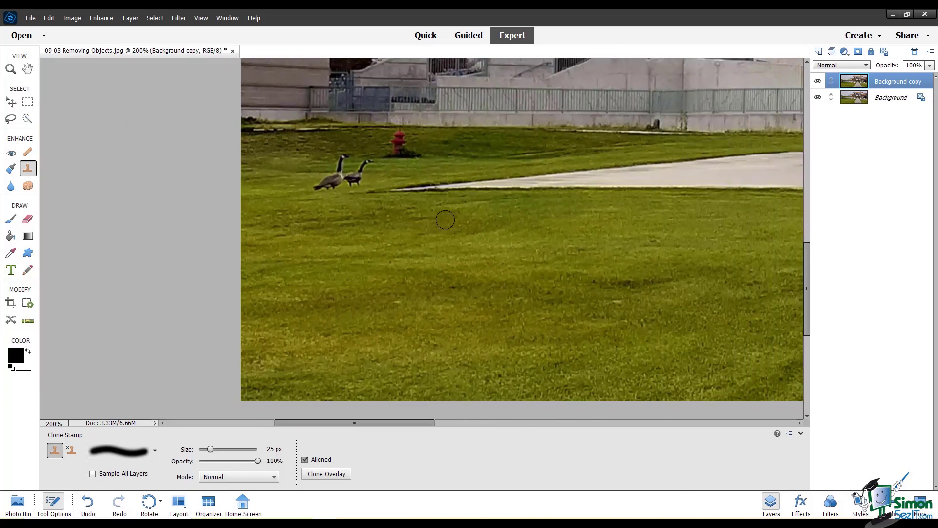
Spot-heal the red fire hydrant on the lawn and blend away its dark smudge.
mouse_move(807, 257)
mouse_down()
mouse_move(806, 211)
mouse_move(803, 241)
mouse_up()
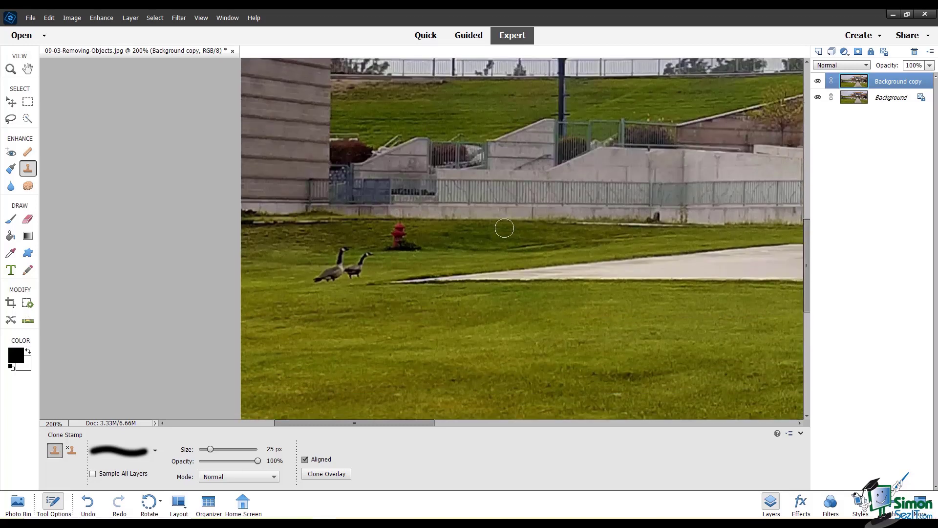
click(28, 152)
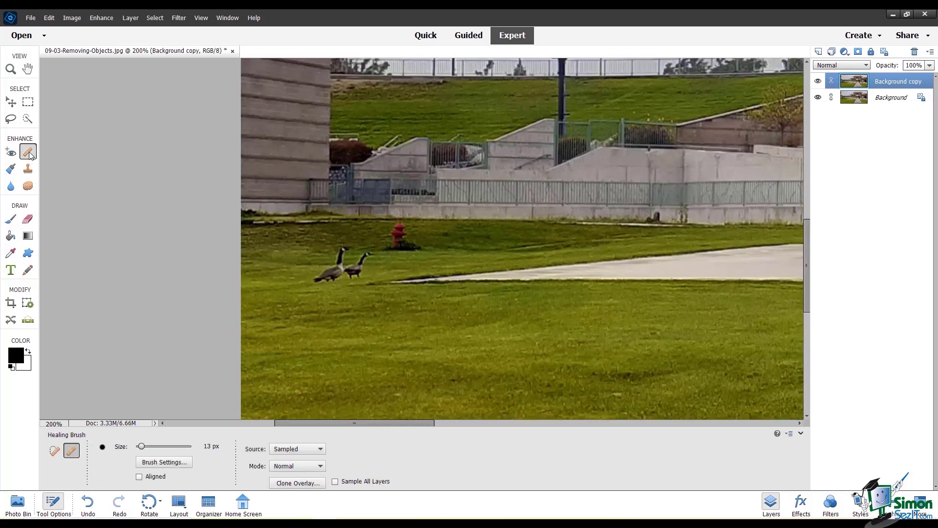
click(54, 450)
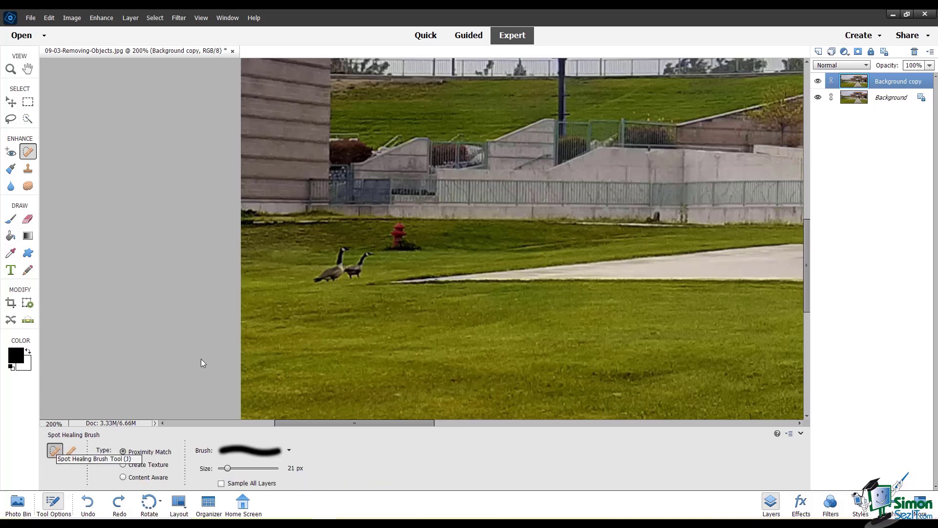
click(398, 236)
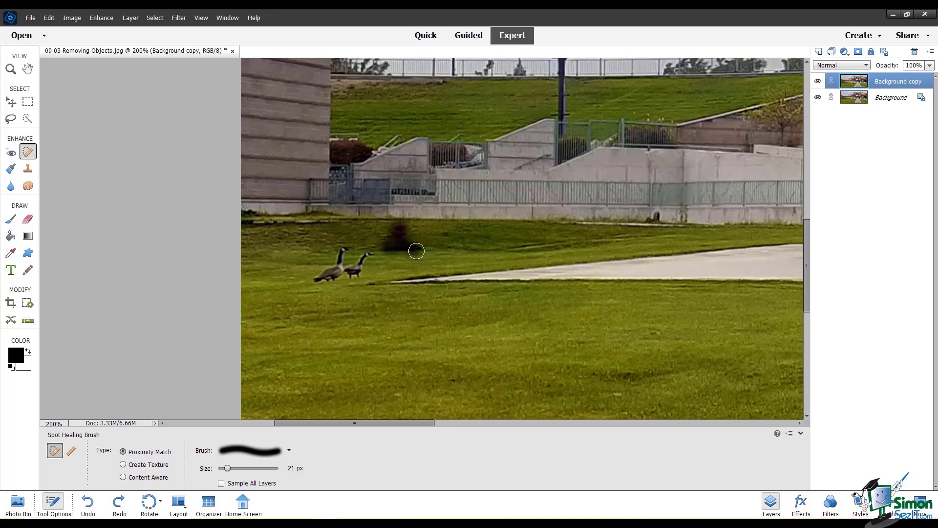
drag(417, 248, 390, 251)
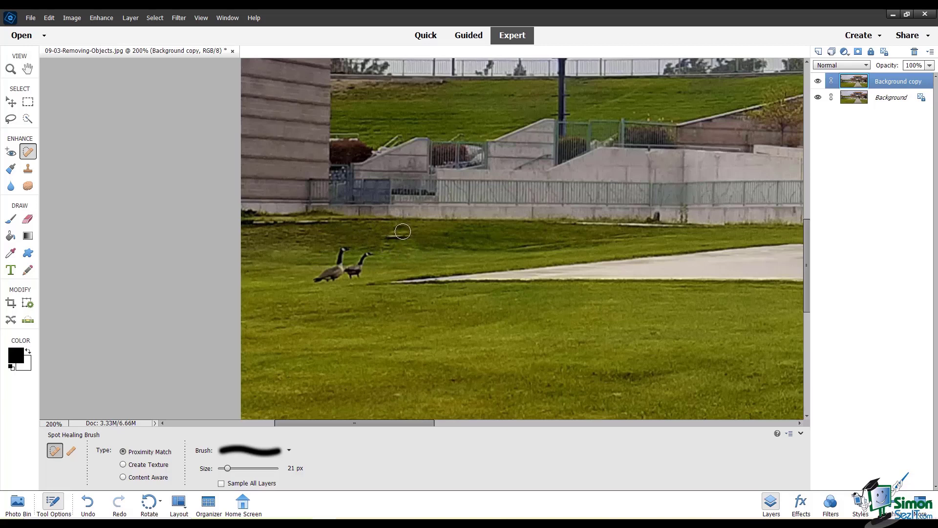
mouse_move(403, 231)
mouse_down()
mouse_move(377, 244)
mouse_move(410, 253)
mouse_up()
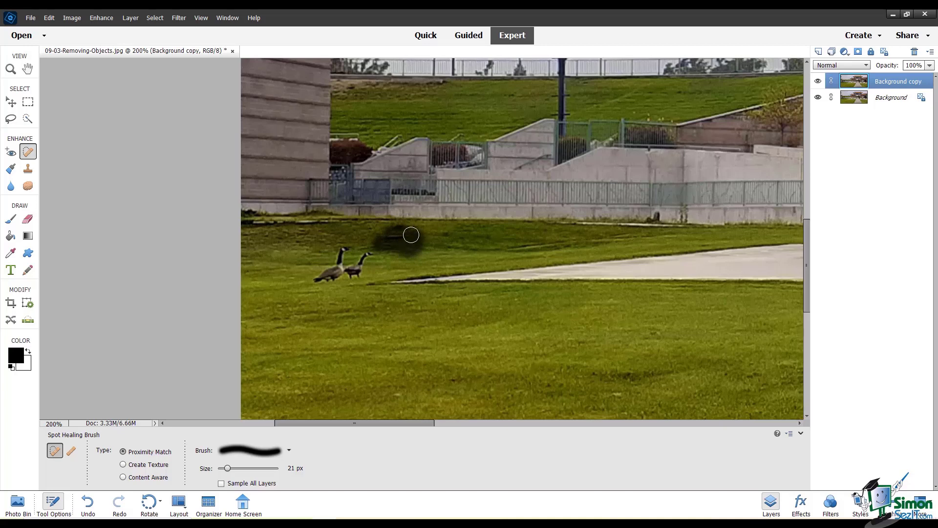
drag(411, 235, 413, 236)
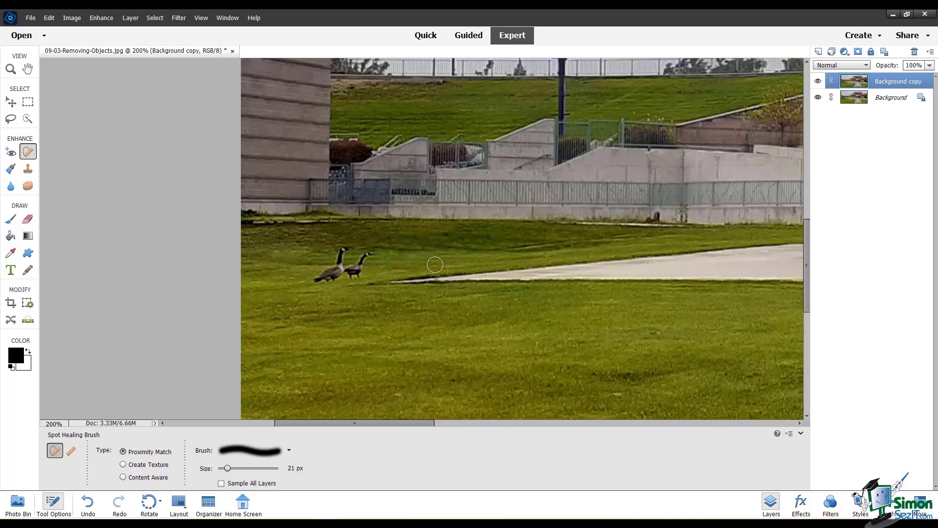
click(28, 169)
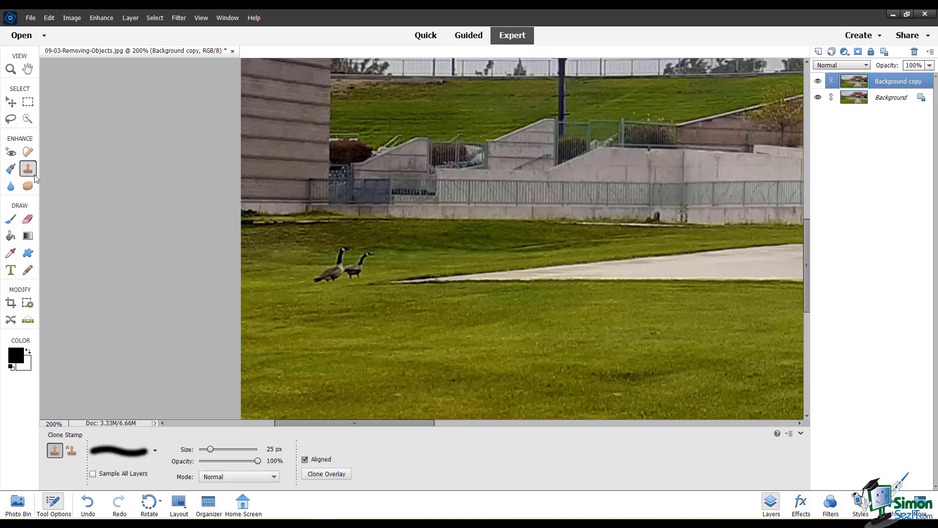
Enlarge the Clone Stamp to 40 px, sample a clean area, and undo a test clone on the awning.
alt+click(463, 253)
key(bracketright)
key(bracketright)
key(bracketright)
alt+click(444, 250)
mouse_move(808, 264)
mouse_down()
mouse_move(805, 160)
mouse_move(805, 174)
mouse_up()
click(260, 252)
key(ctrl+z)
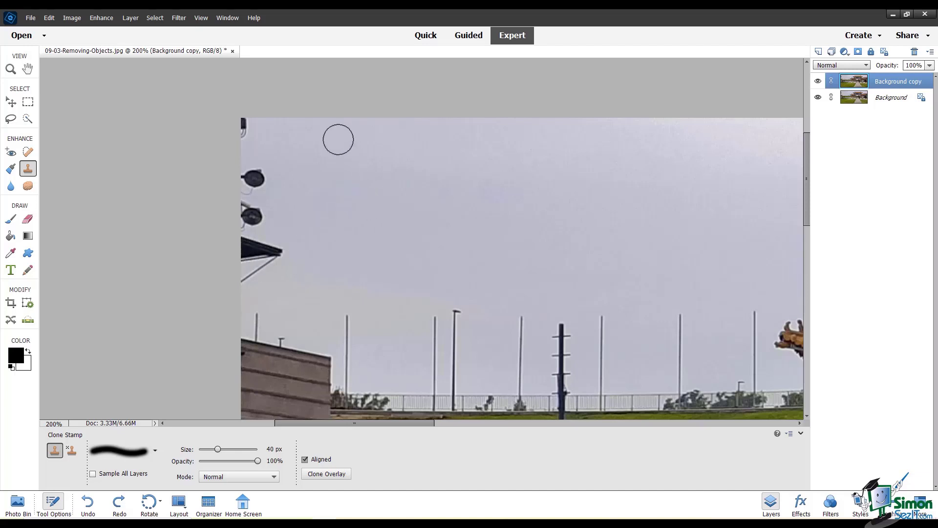
Undo a test dab, enlarge the Clone Stamp to 60 px, and sample clean sky.
click(306, 408)
key(ctrl+z)
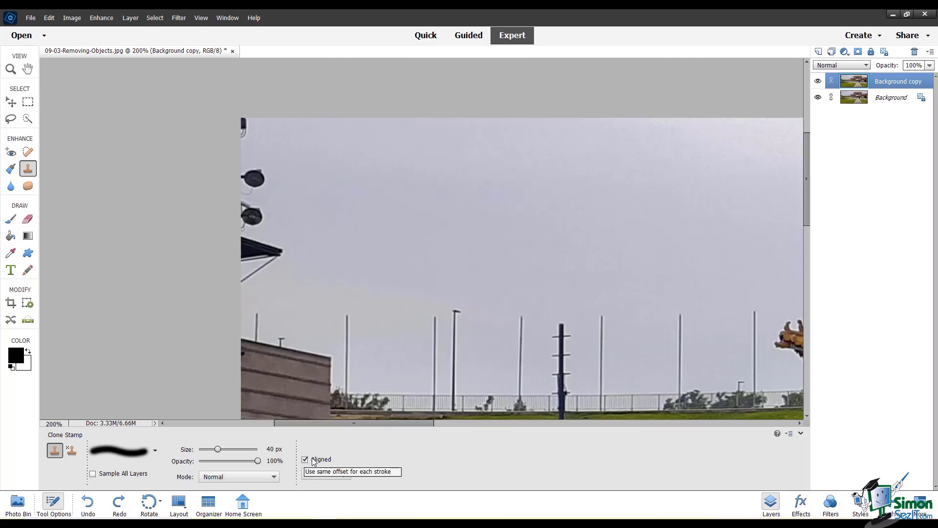
key(bracketright)
key(bracketright)
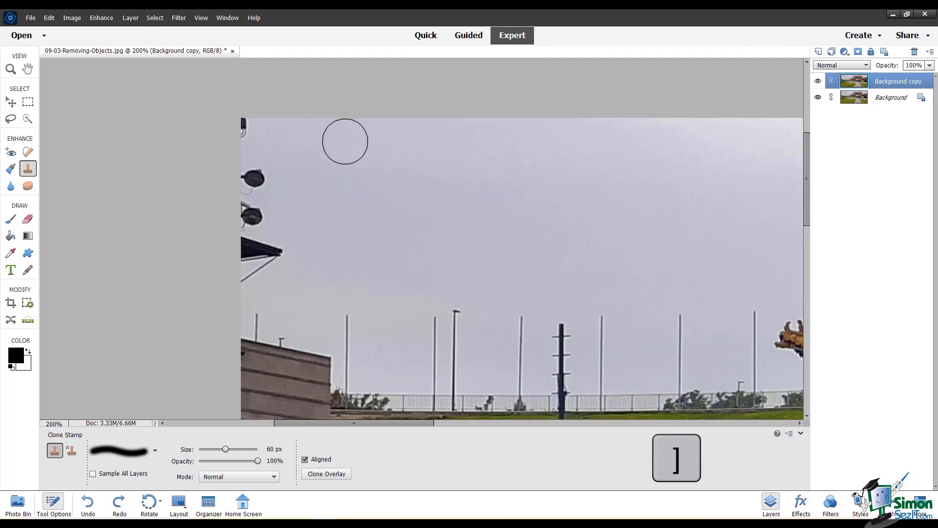
key(alt)
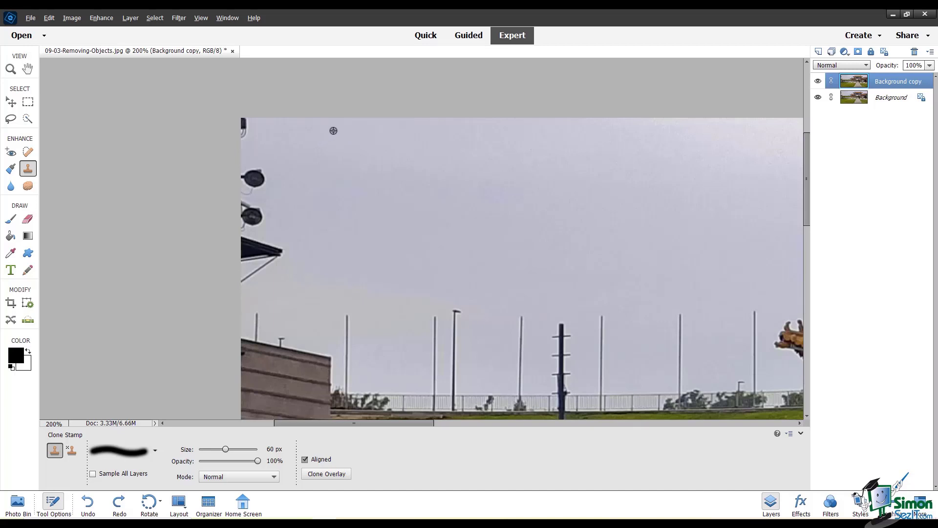
alt+click(334, 130)
Paint sky down the left edge over both black lamps and the awning remnant.
click(250, 125)
drag(249, 125, 256, 270)
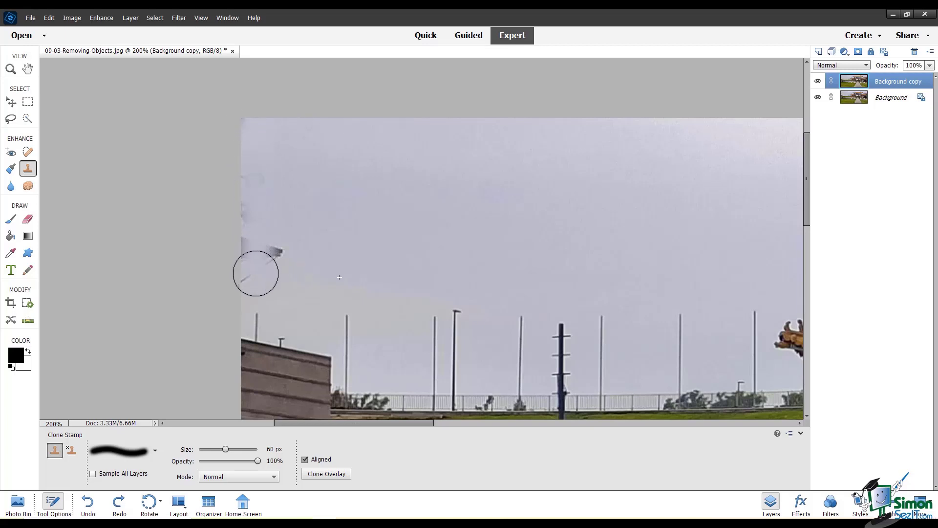
drag(249, 125, 247, 276)
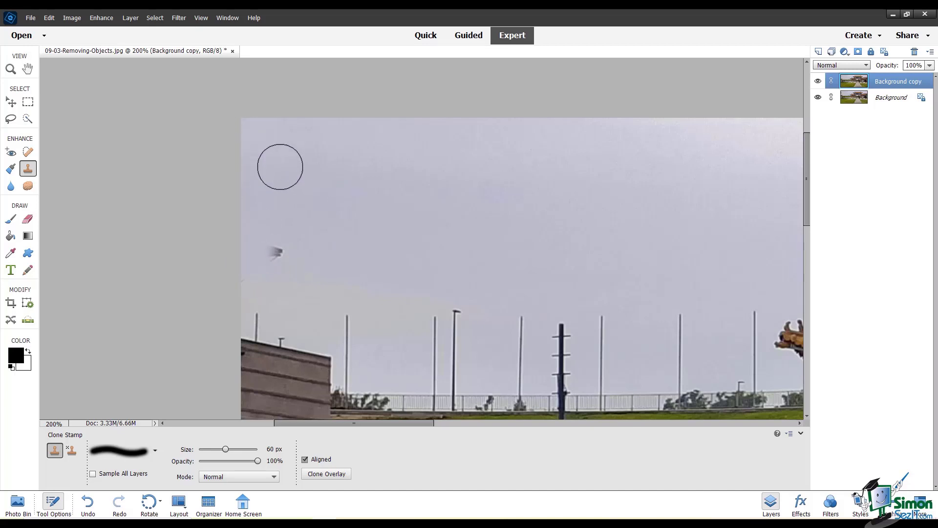
drag(279, 247, 268, 264)
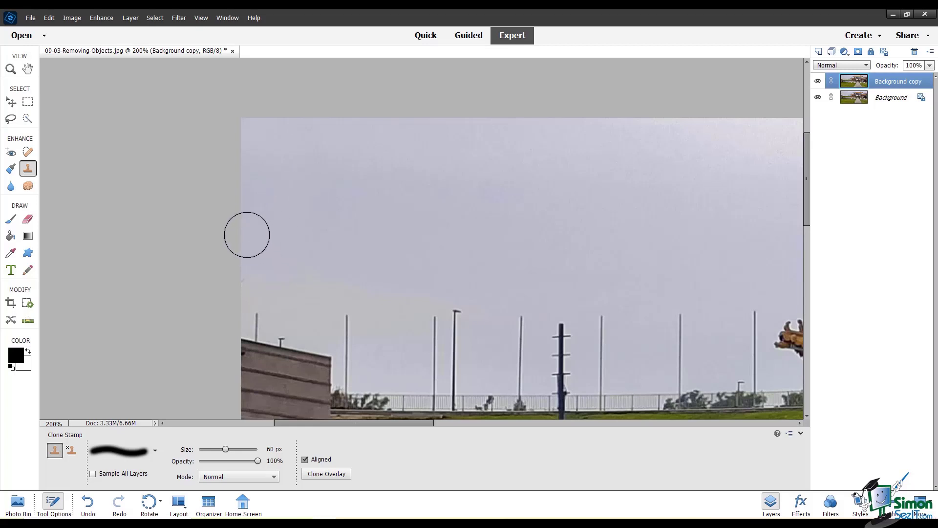
drag(247, 235, 239, 274)
Zoom out to fit the whole photo, then toggle the Background copy off and on to compare.
key(z)
key(alt)
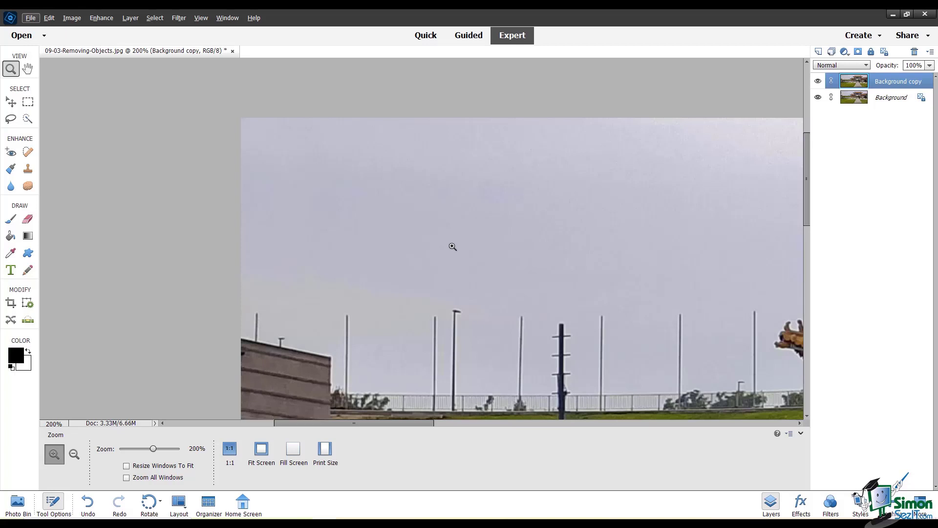
key(alt)
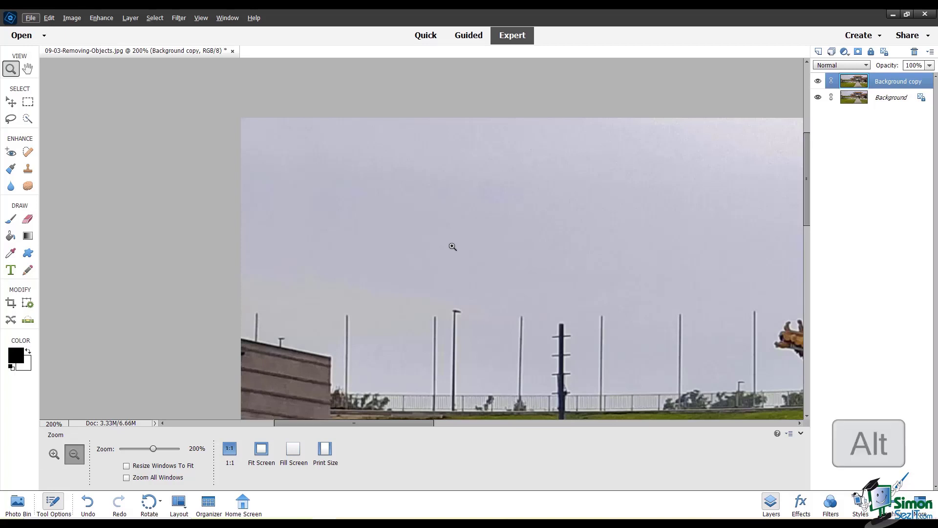
alt+click(633, 318)
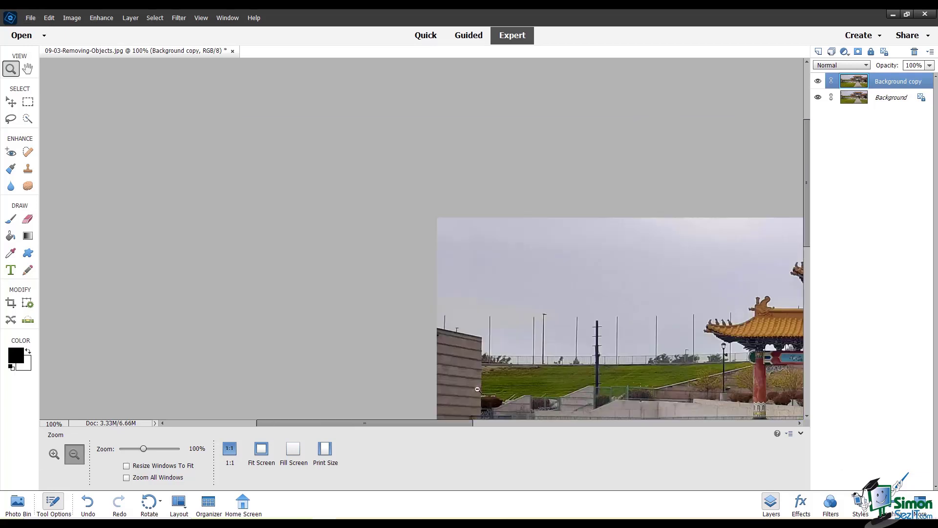
alt+click(757, 381)
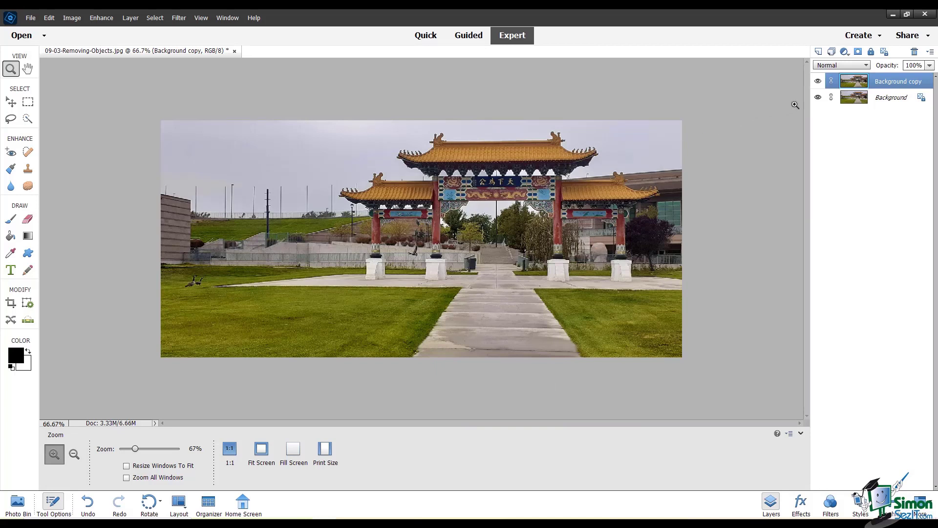
click(819, 82)
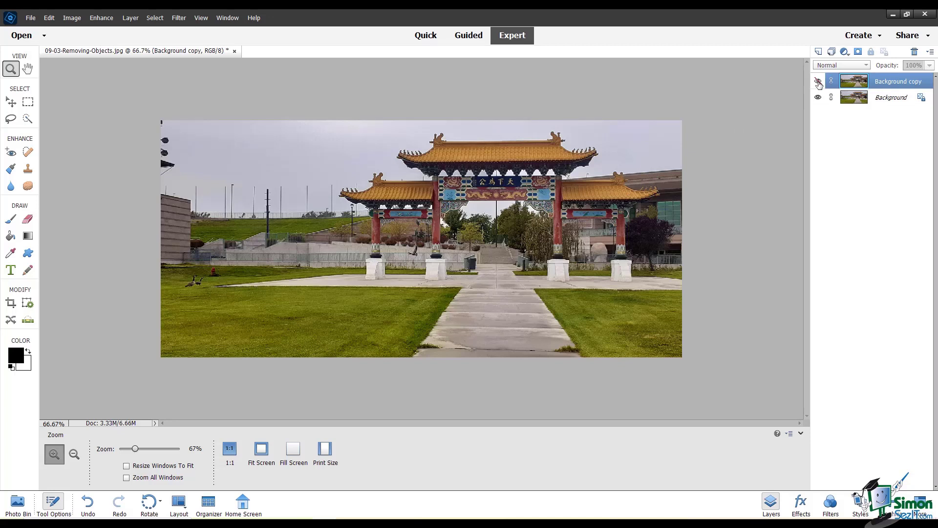
click(819, 82)
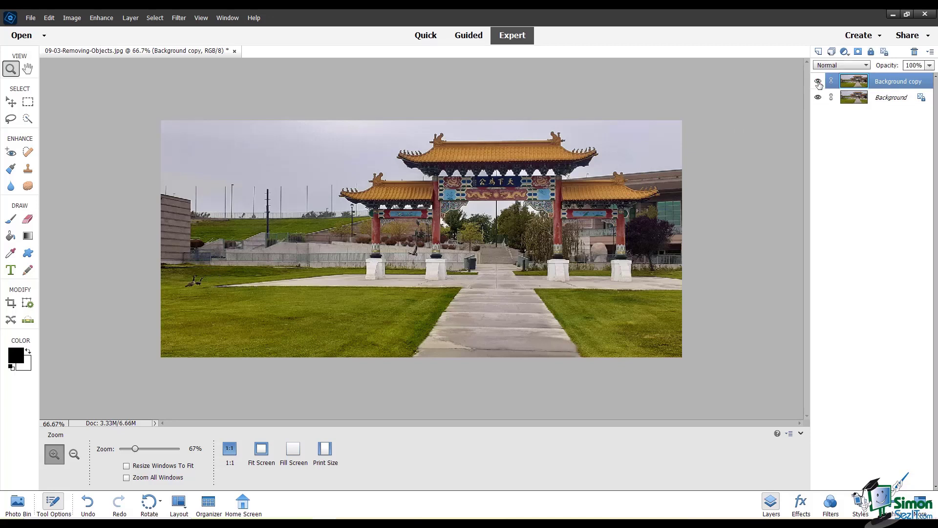